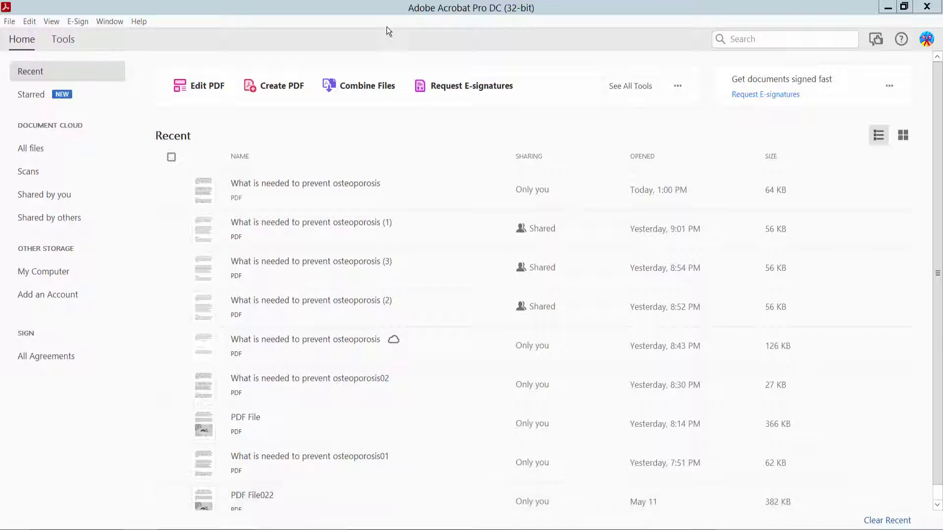
Step: Open 'What is needed to prevent osteoporosis' from the recent files list
{"action": "double_click", "coordinate": [311, 184]}
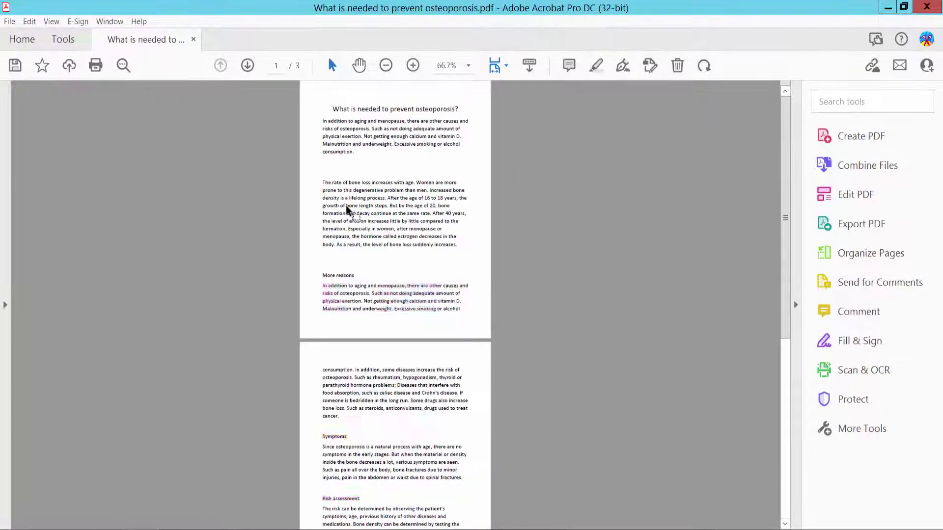
Step: Show page thumbnails and open the Comment tool from the Tools collection
{"action": "left_click", "coordinate": [4, 304]}
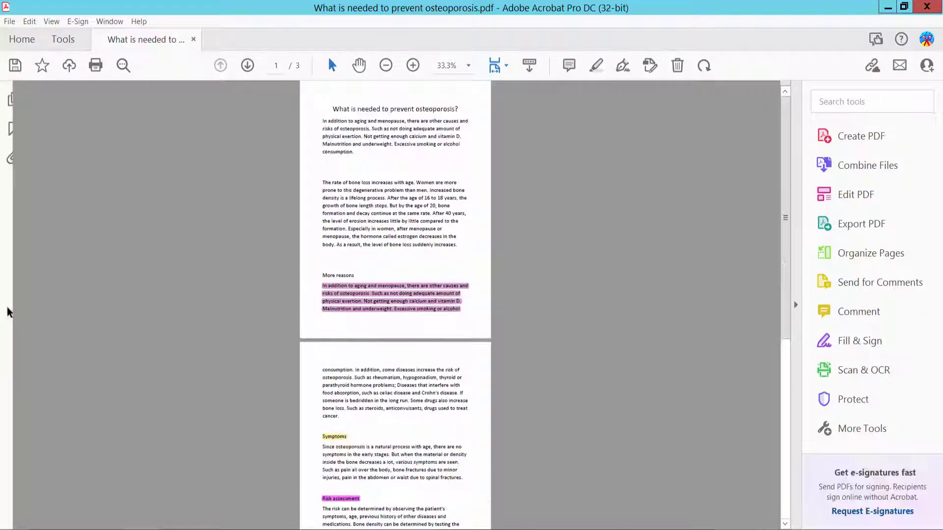
{"action": "left_click", "coordinate": [13, 98]}
{"action": "scroll", "coordinate": [514, 280], "scroll_direction": "up", "scroll_amount": 3}
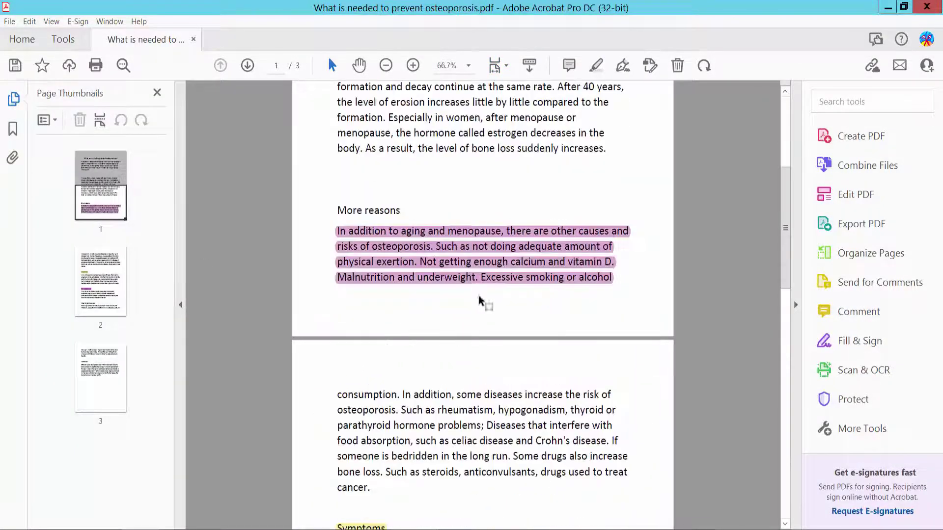
{"action": "scroll", "coordinate": [513, 280], "scroll_direction": "down", "scroll_amount": 1}
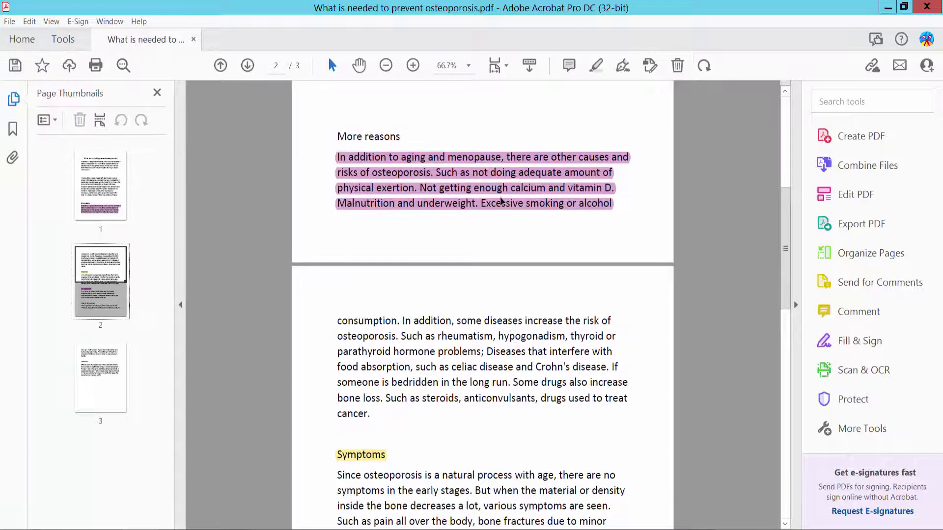
{"action": "scroll", "coordinate": [501, 206], "scroll_direction": "down", "scroll_amount": 1}
{"action": "scroll", "coordinate": [417, 357], "scroll_direction": "down", "scroll_amount": 1}
{"action": "scroll", "coordinate": [418, 357], "scroll_direction": "up", "scroll_amount": 1}
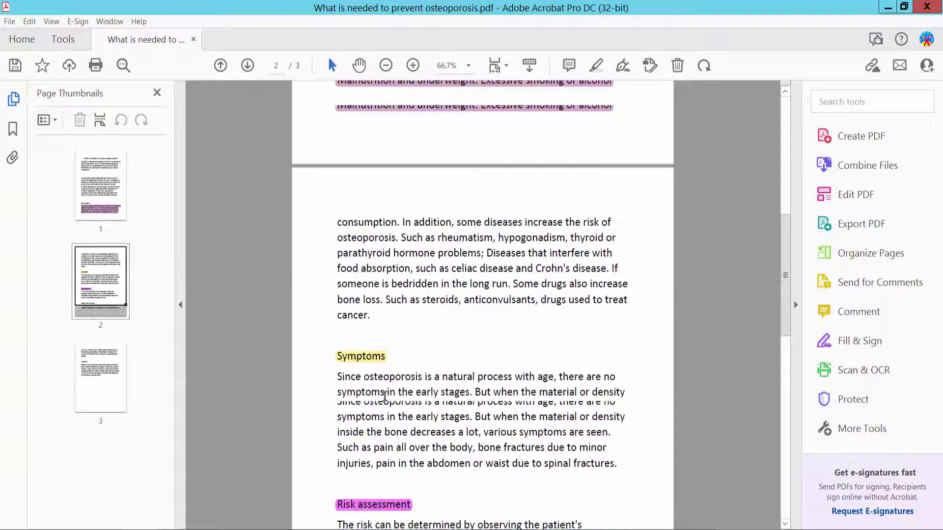
{"action": "scroll", "coordinate": [406, 332], "scroll_direction": "up", "scroll_amount": 3}
{"action": "scroll", "coordinate": [406, 332], "scroll_direction": "up", "scroll_amount": 2}
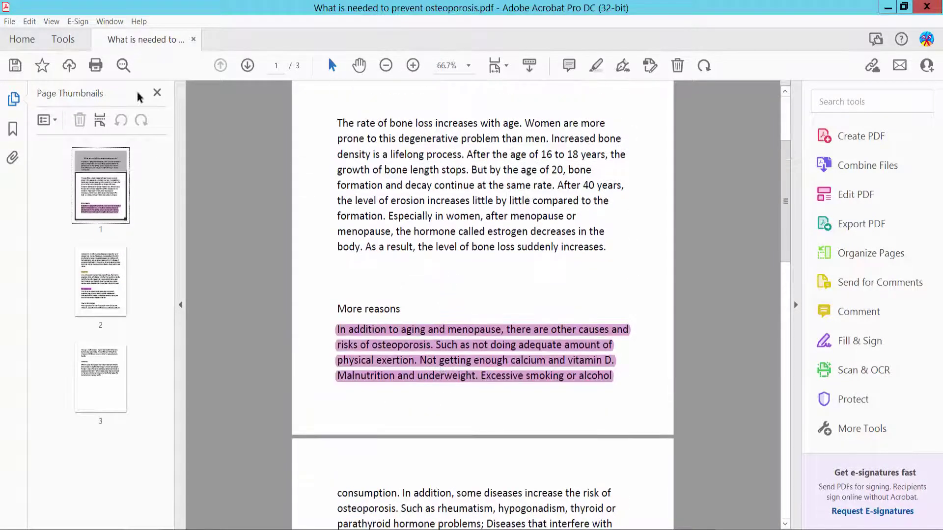
{"action": "left_click", "coordinate": [63, 39]}
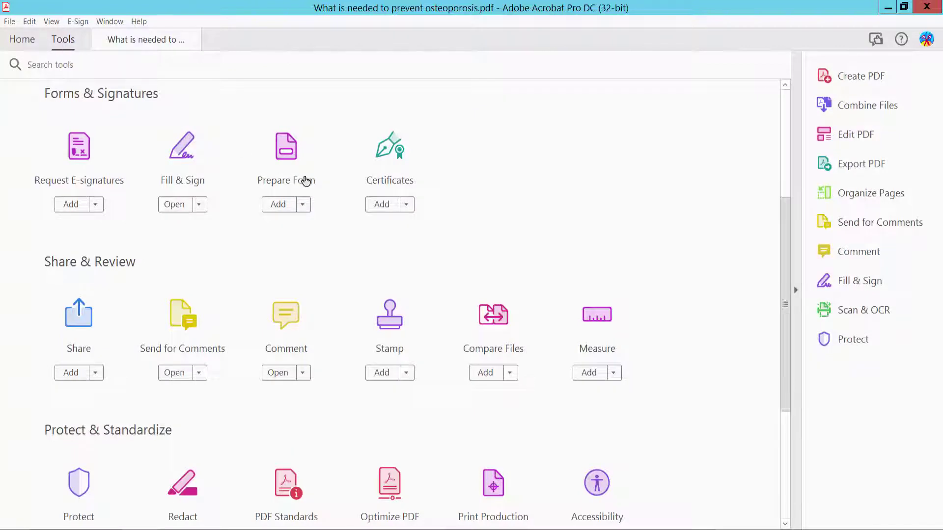
{"action": "scroll", "coordinate": [308, 196], "scroll_direction": "down", "scroll_amount": 2}
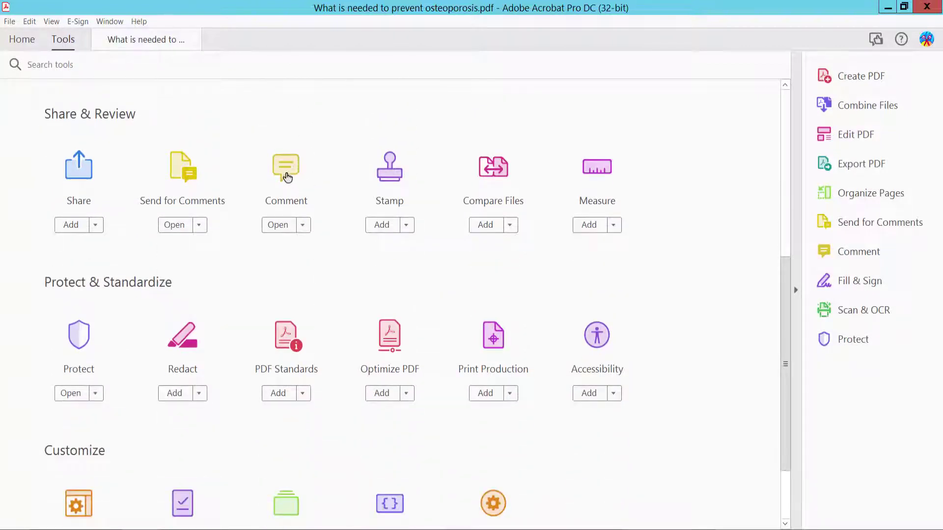
{"action": "left_click", "coordinate": [286, 176]}
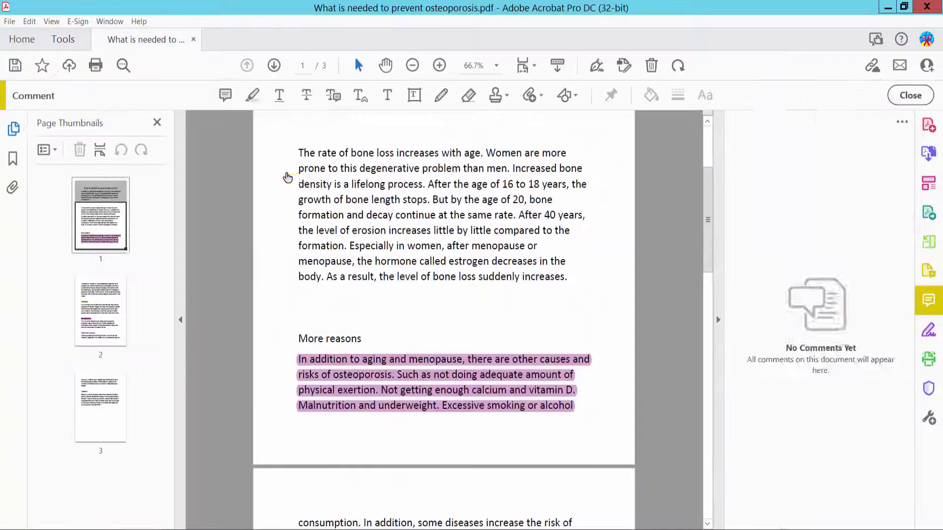
Step: Delete the More reasons, Risk assessment and Symptoms highlight comments
{"action": "left_click", "coordinate": [466, 366]}
{"action": "scroll", "coordinate": [466, 364], "scroll_direction": "down", "scroll_amount": 2}
{"action": "scroll", "coordinate": [466, 365], "scroll_direction": "down", "scroll_amount": 2}
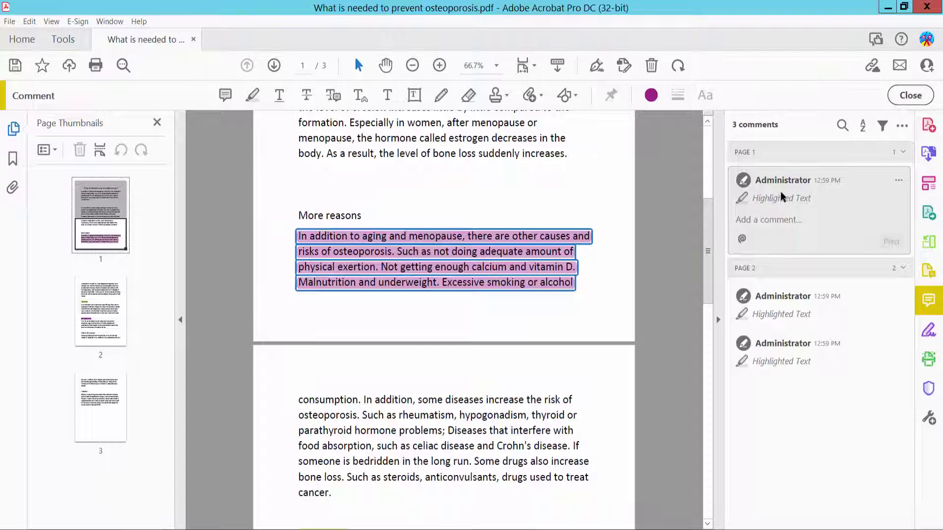
{"action": "right_click", "coordinate": [778, 198]}
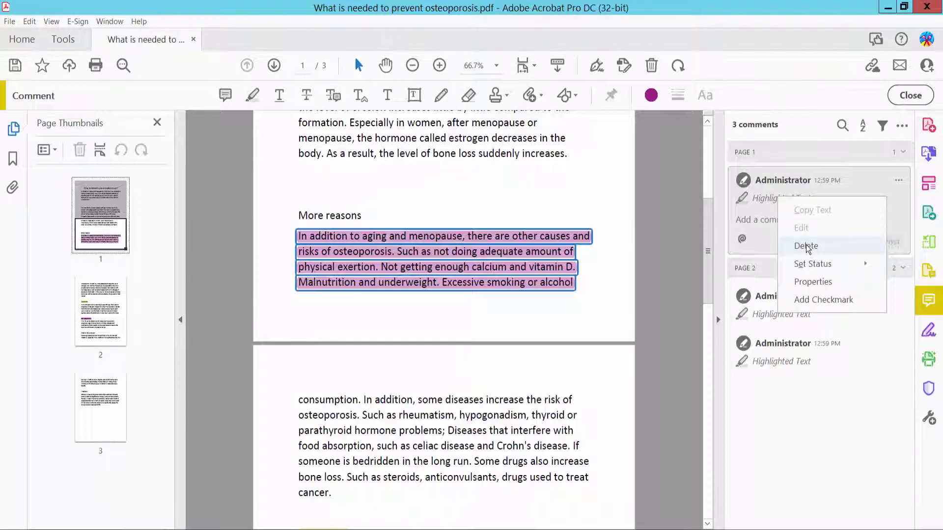
{"action": "left_click", "coordinate": [808, 246]}
{"action": "left_click", "coordinate": [782, 180]}
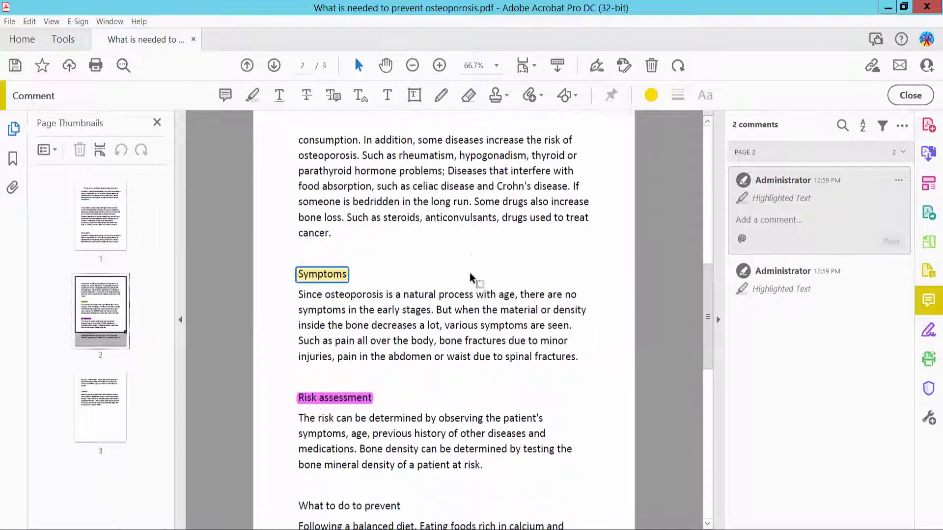
{"action": "left_click", "coordinate": [778, 289]}
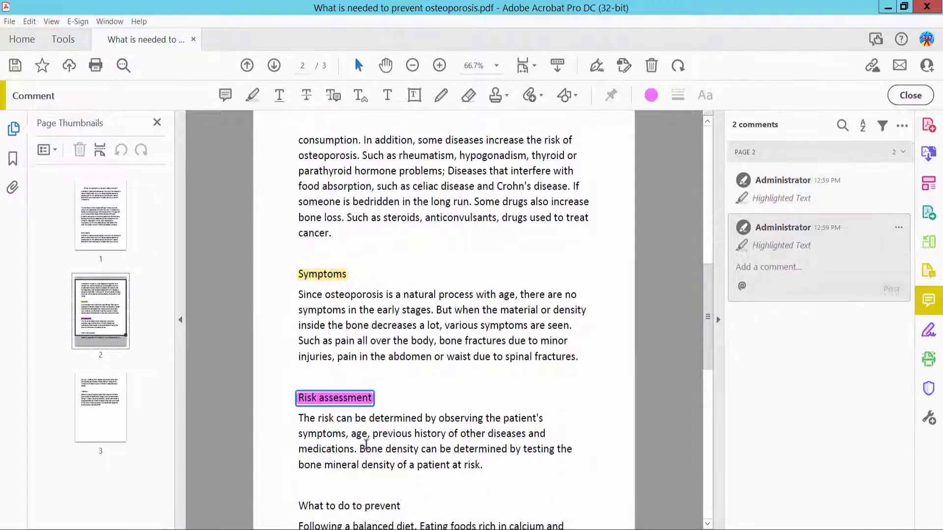
{"action": "right_click", "coordinate": [786, 247]}
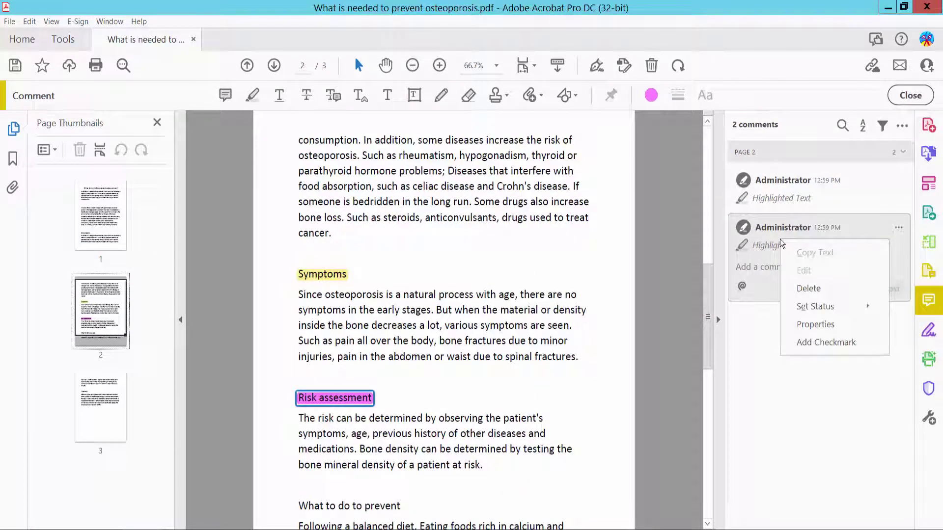
{"action": "left_click", "coordinate": [800, 289]}
{"action": "scroll", "coordinate": [342, 277], "scroll_direction": "down", "scroll_amount": 1}
{"action": "scroll", "coordinate": [360, 281], "scroll_direction": "down", "scroll_amount": 1}
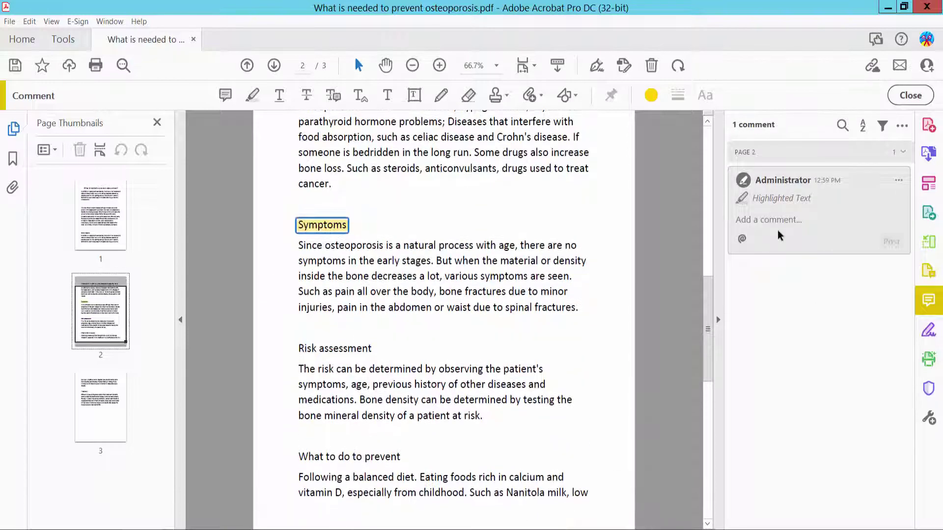
{"action": "right_click", "coordinate": [786, 199]}
{"action": "left_click", "coordinate": [806, 244]}
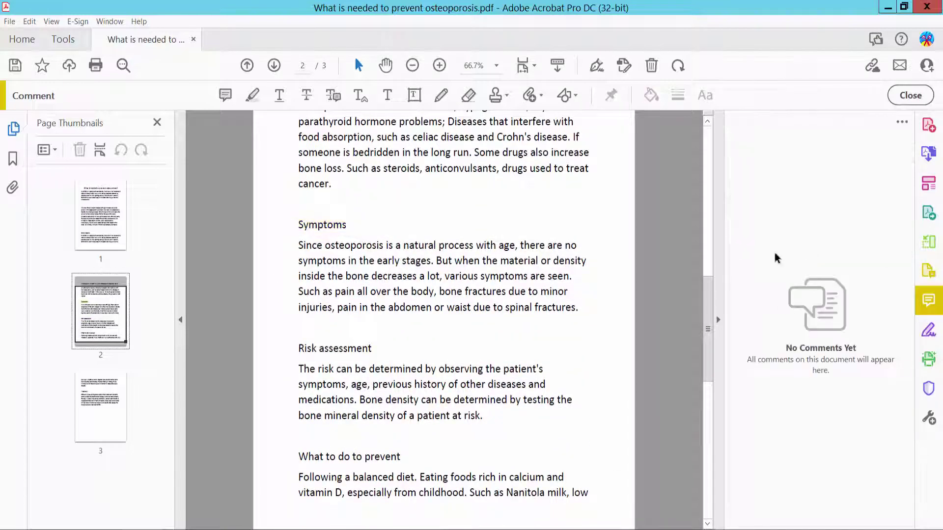
{"action": "scroll", "coordinate": [356, 366], "scroll_direction": "down", "scroll_amount": 1}
{"action": "scroll", "coordinate": [356, 366], "scroll_direction": "up", "scroll_amount": 3}
{"action": "scroll", "coordinate": [357, 367], "scroll_direction": "up", "scroll_amount": 3}
{"action": "scroll", "coordinate": [357, 366], "scroll_direction": "up", "scroll_amount": 3}
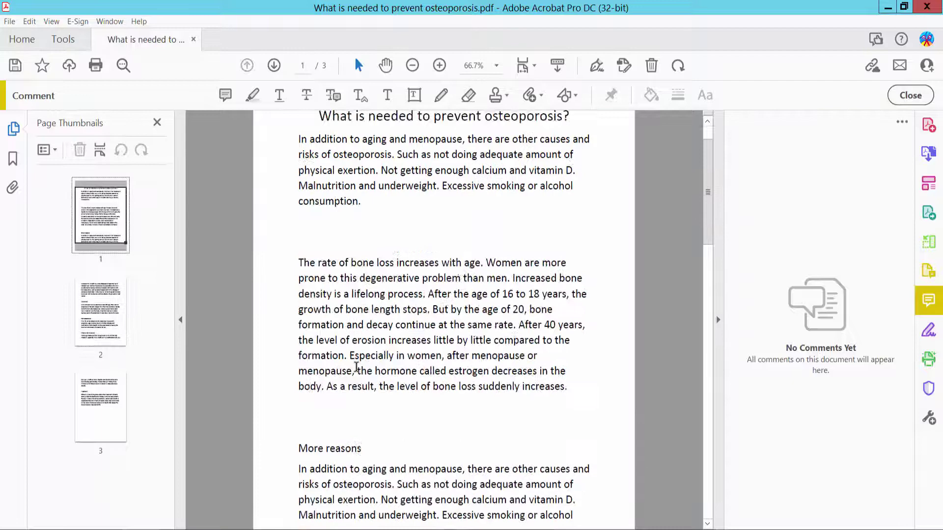
{"action": "scroll", "coordinate": [357, 366], "scroll_direction": "up", "scroll_amount": 2}
Step: Save the highlight-free osteoporosis PDF from the File menu
{"action": "left_click", "coordinate": [11, 21]}
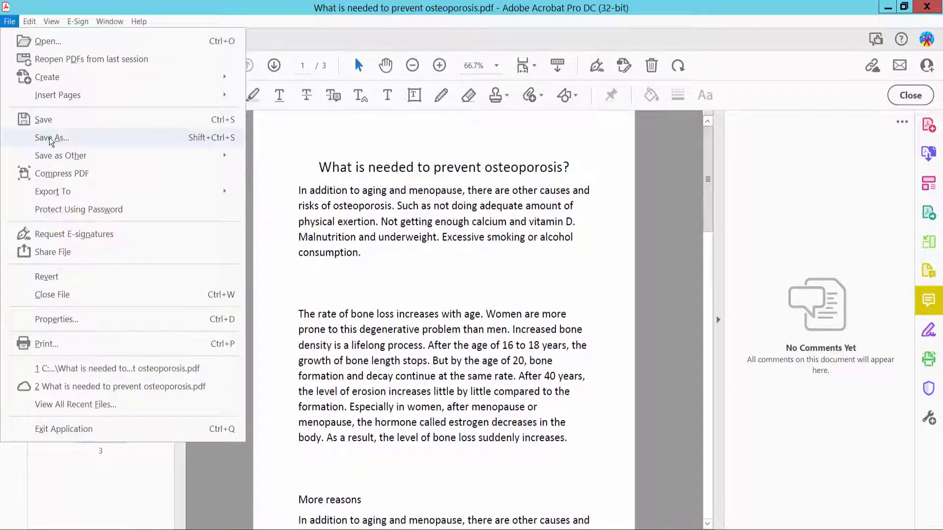
{"action": "left_click", "coordinate": [43, 120]}
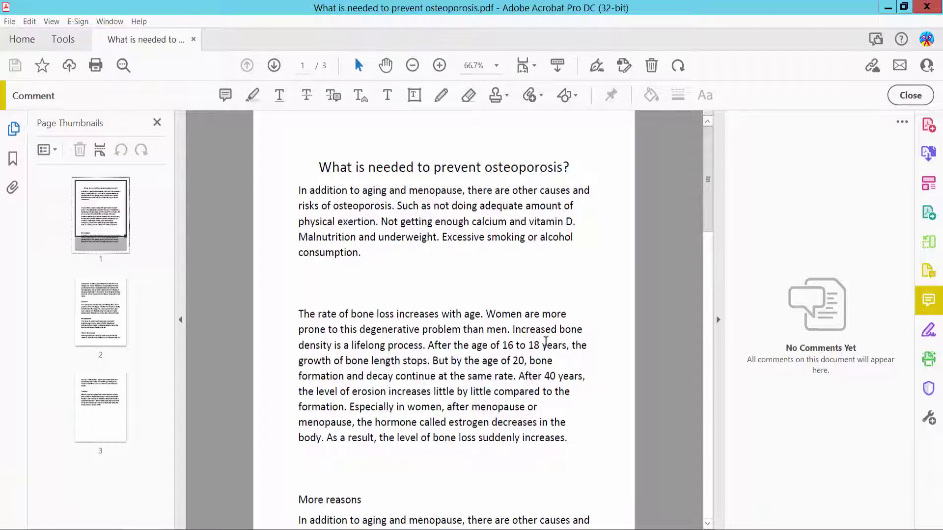